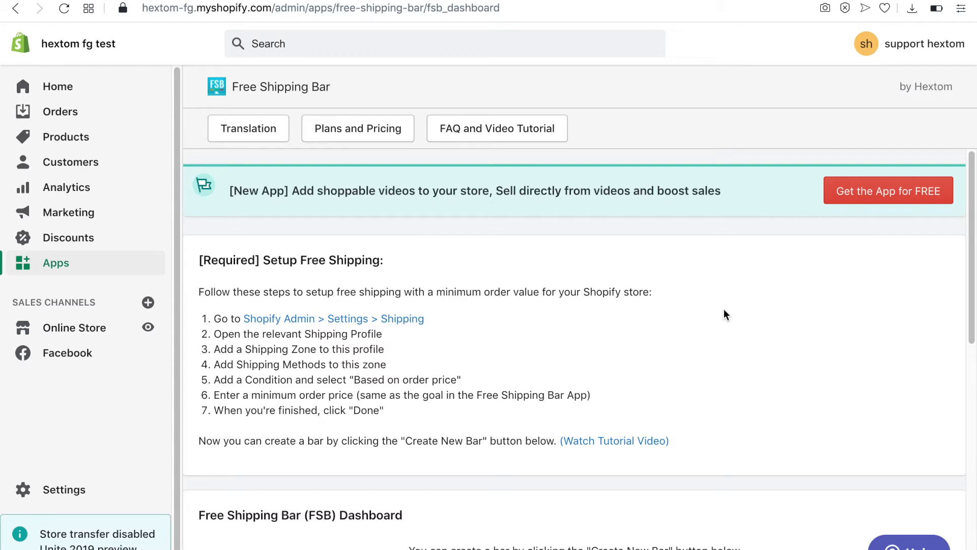
Step: Create a new free shipping bar from the Bold and Clear basic template
{"action": "scroll", "coordinate": [724, 309], "scroll_direction": "down", "scroll_amount": 1}
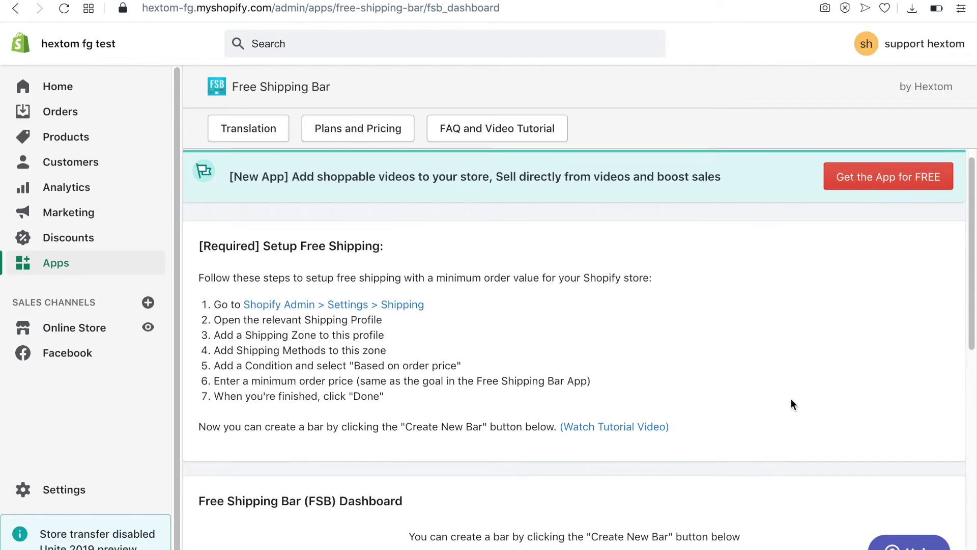
{"action": "scroll", "coordinate": [791, 404], "scroll_direction": "down", "scroll_amount": 5}
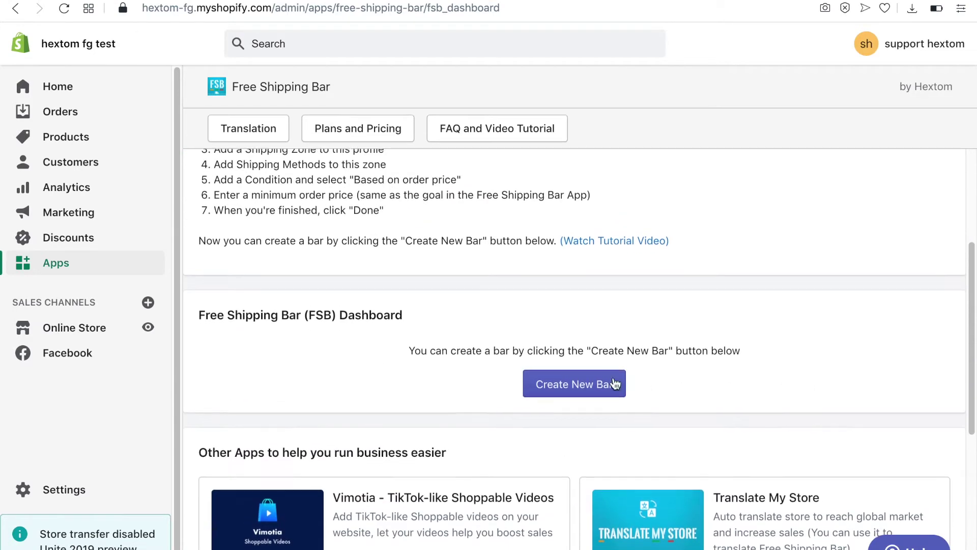
{"action": "left_click", "coordinate": [559, 388]}
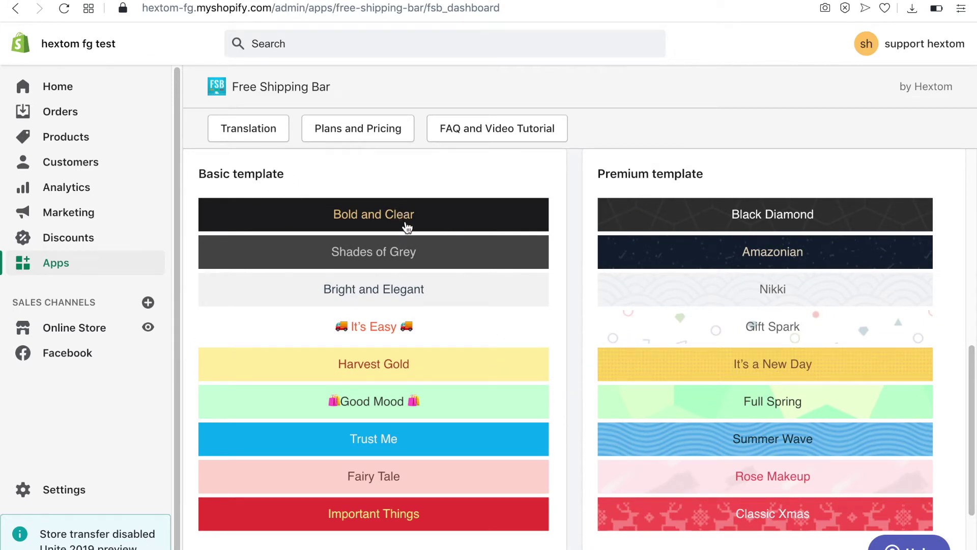
{"action": "left_click", "coordinate": [387, 226]}
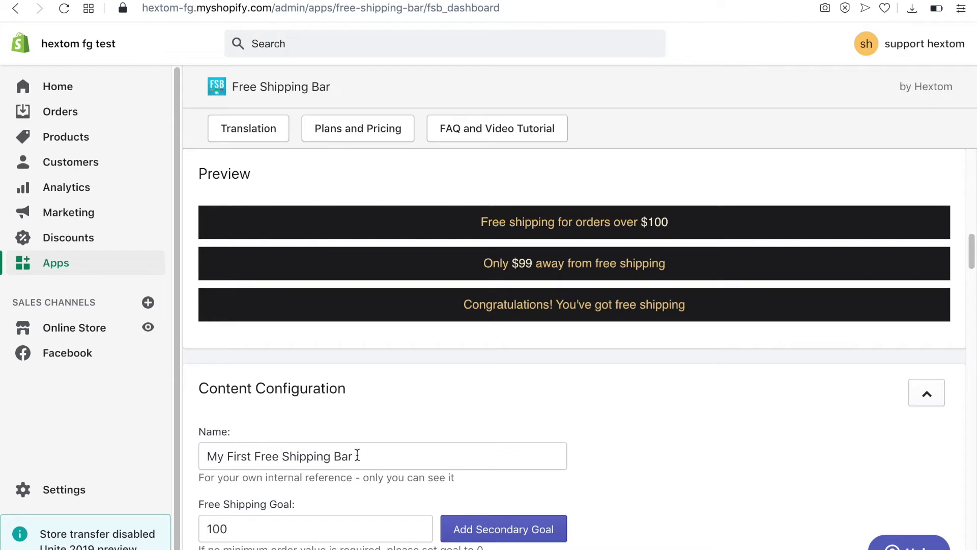
{"action": "scroll", "coordinate": [355, 453], "scroll_direction": "down", "scroll_amount": 2}
Step: Change the free shipping goal from 100 to 50 and append 'for a limited time!' to the initial message
{"action": "left_click_drag", "start_coordinate": [246, 412], "coordinate": [192, 414]}
{"action": "type", "text": "50"}
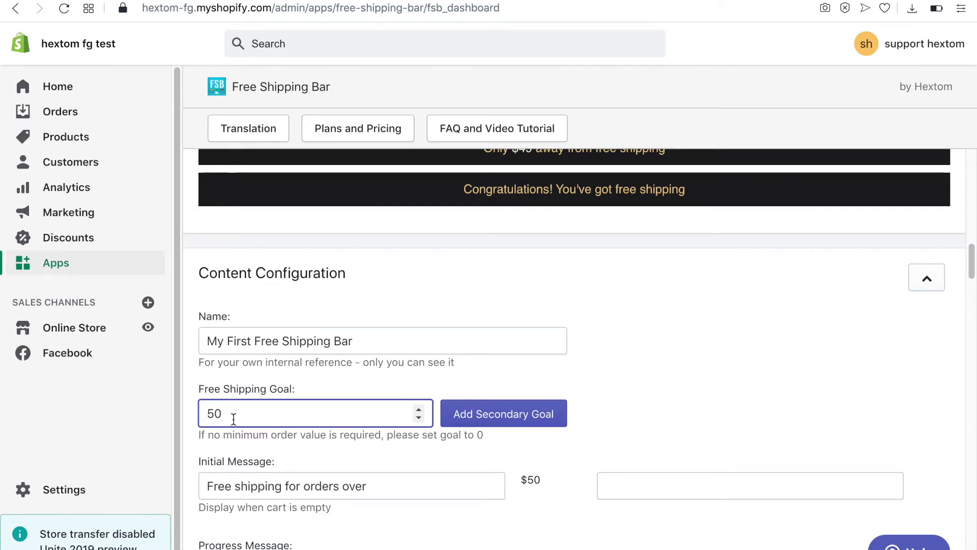
{"action": "scroll", "coordinate": [466, 314], "scroll_direction": "down", "scroll_amount": 3}
{"action": "left_click", "coordinate": [649, 315]}
{"action": "type", "text": "for"}
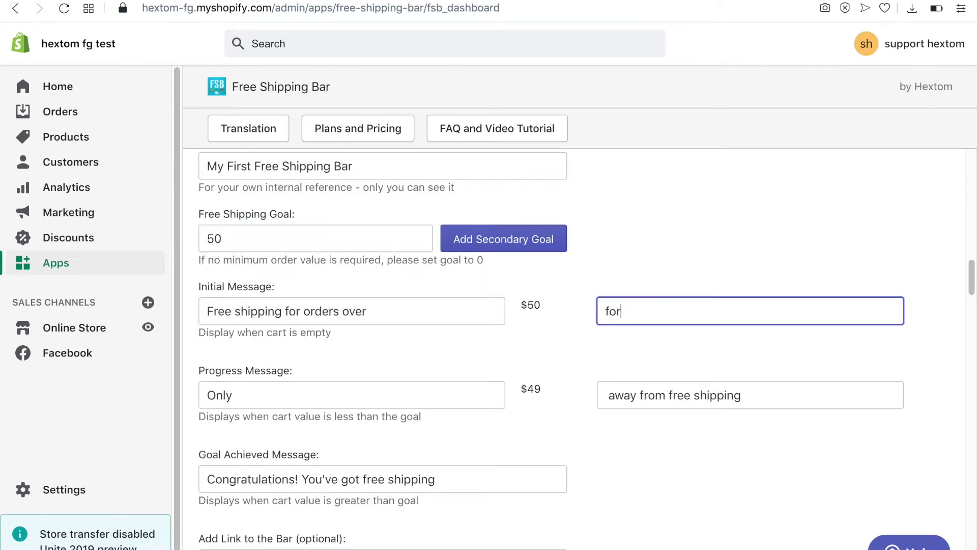
{"action": "type", "text": " a limited time!"}
Step: Switch Add Link to the Bar to ON, then back to OFF
{"action": "scroll", "coordinate": [455, 245], "scroll_direction": "down", "scroll_amount": 6}
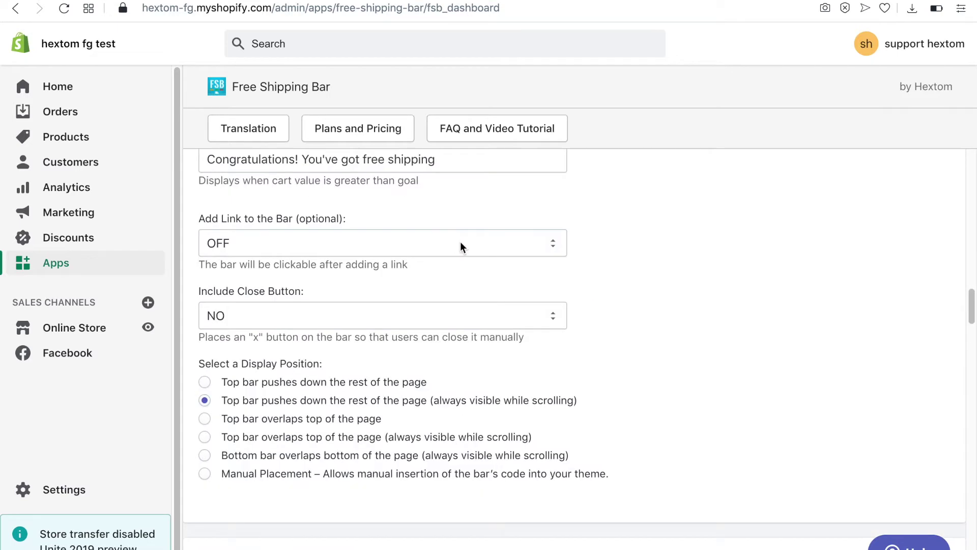
{"action": "left_click", "coordinate": [548, 245]}
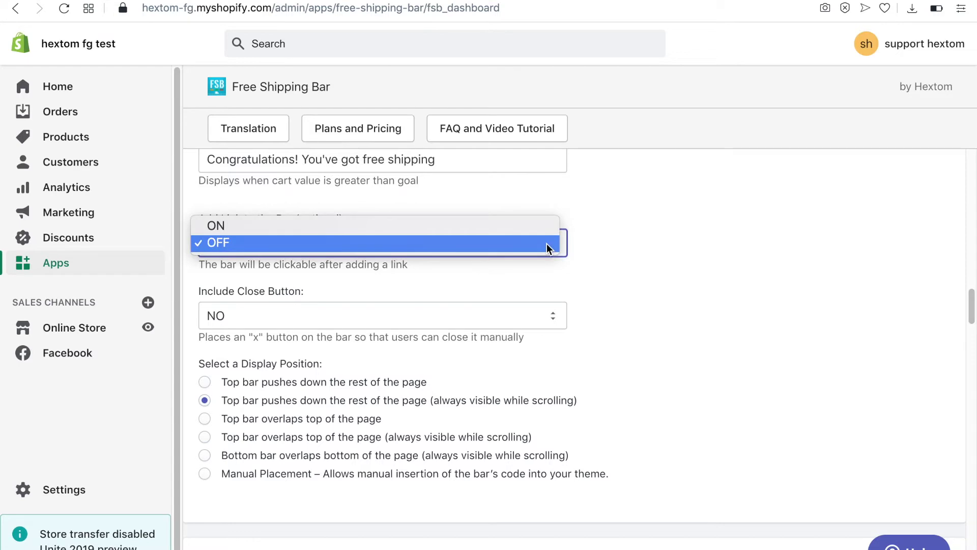
{"action": "left_click", "coordinate": [517, 232]}
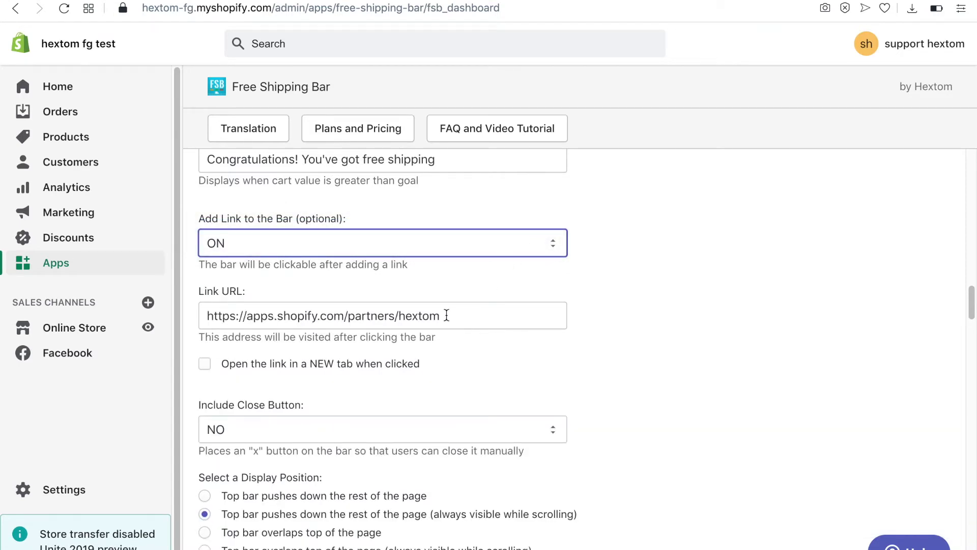
{"action": "mouse_move", "coordinate": [448, 316]}
{"action": "left_mouse_down"}
{"action": "mouse_move", "coordinate": [177, 316]}
{"action": "mouse_move", "coordinate": [448, 315]}
{"action": "left_mouse_up"}
{"action": "left_click", "coordinate": [529, 251]}
{"action": "left_click", "coordinate": [526, 256]}
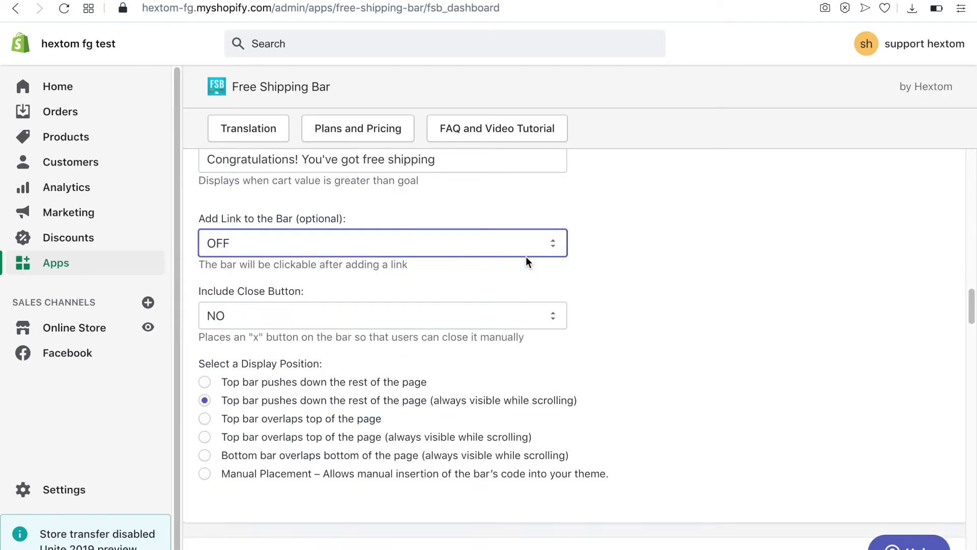
Step: Set Include Close Button to YES so the preview bars show an X
{"action": "scroll", "coordinate": [540, 290], "scroll_direction": "down", "scroll_amount": 1}
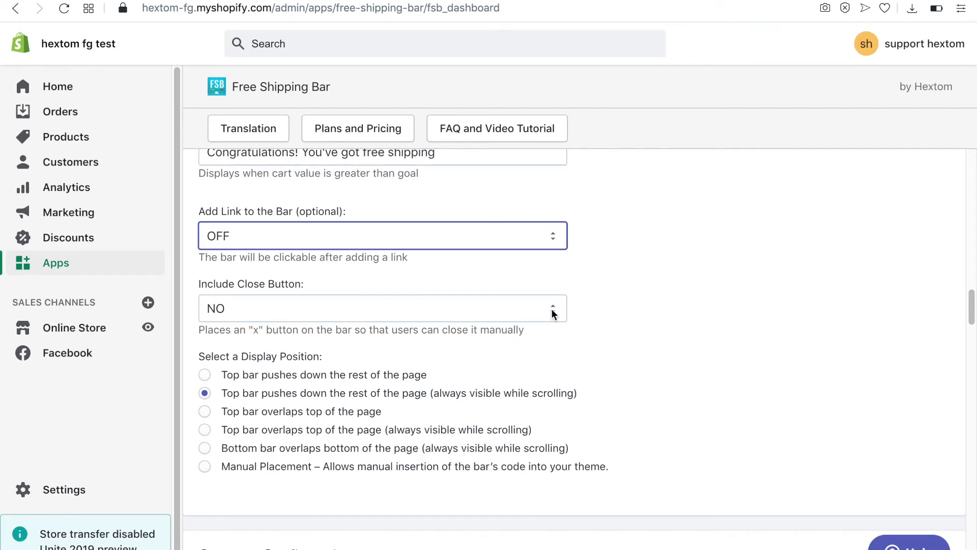
{"action": "left_click", "coordinate": [554, 314]}
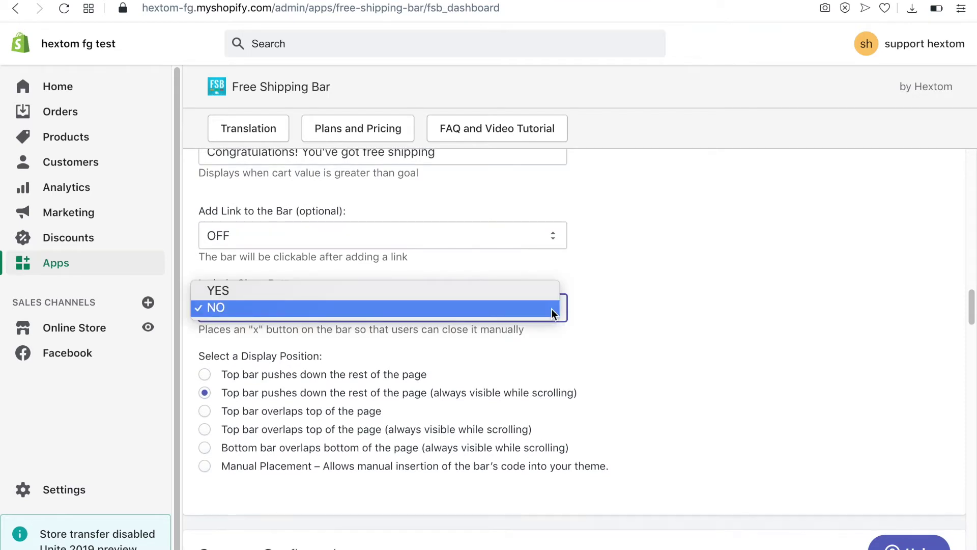
{"action": "left_click", "coordinate": [519, 290]}
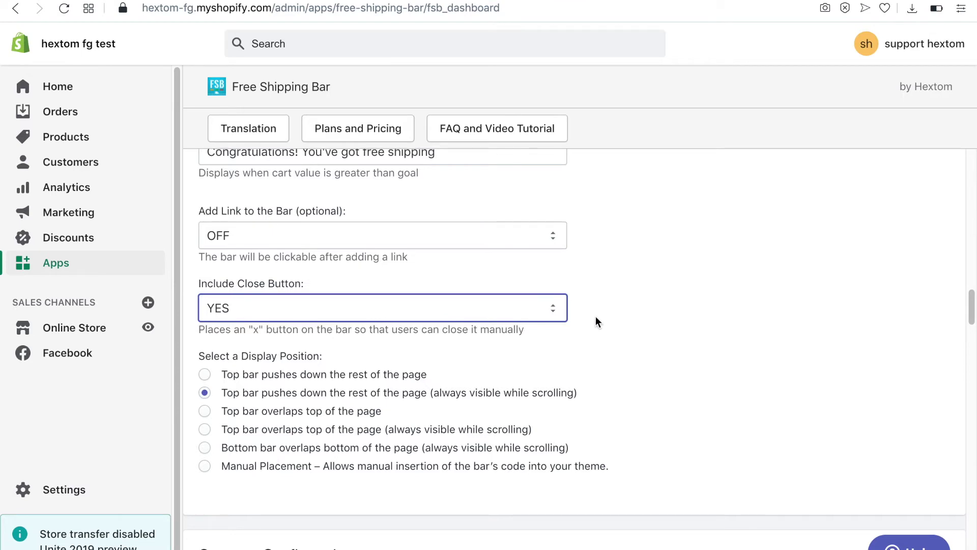
{"action": "scroll", "coordinate": [631, 316], "scroll_direction": "up", "scroll_amount": 13}
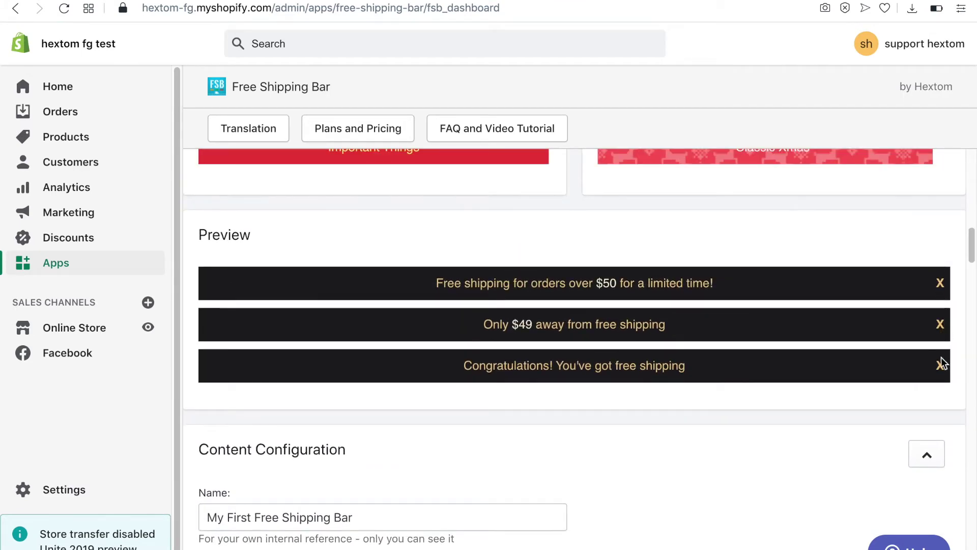
Step: Set the close button back to NO and choose Manual Placement for the display position
{"action": "left_click", "coordinate": [940, 283]}
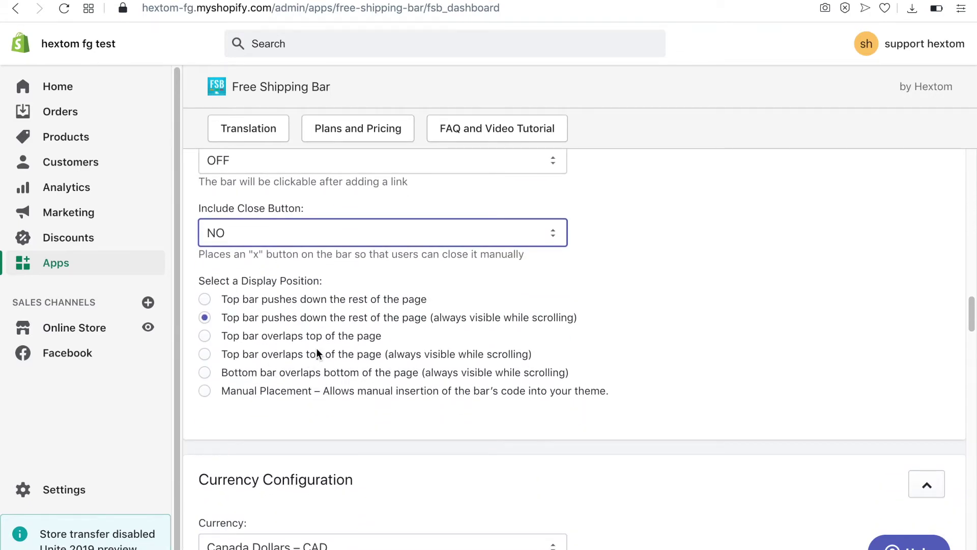
{"action": "left_click", "coordinate": [366, 390]}
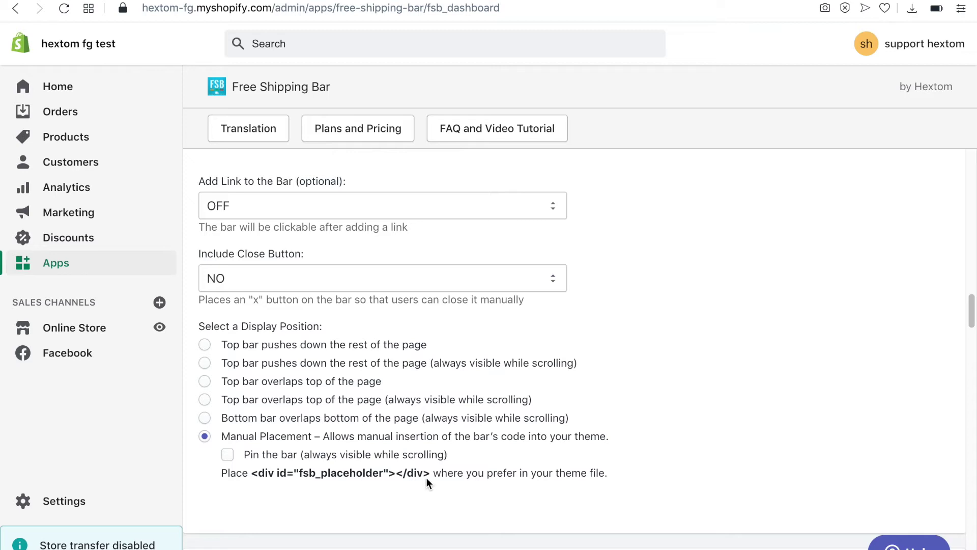
{"action": "scroll", "coordinate": [426, 478], "scroll_direction": "down", "scroll_amount": 8}
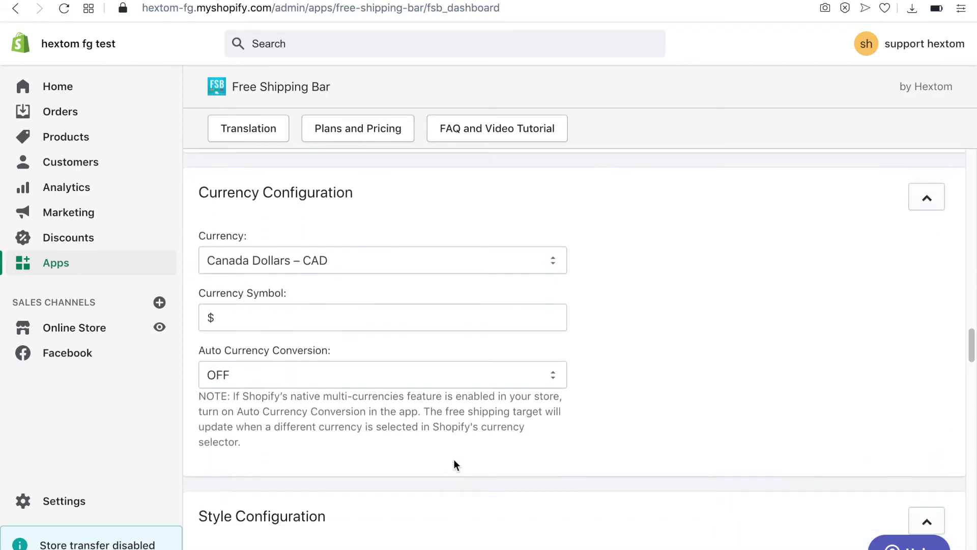
{"action": "left_click", "coordinate": [553, 263]}
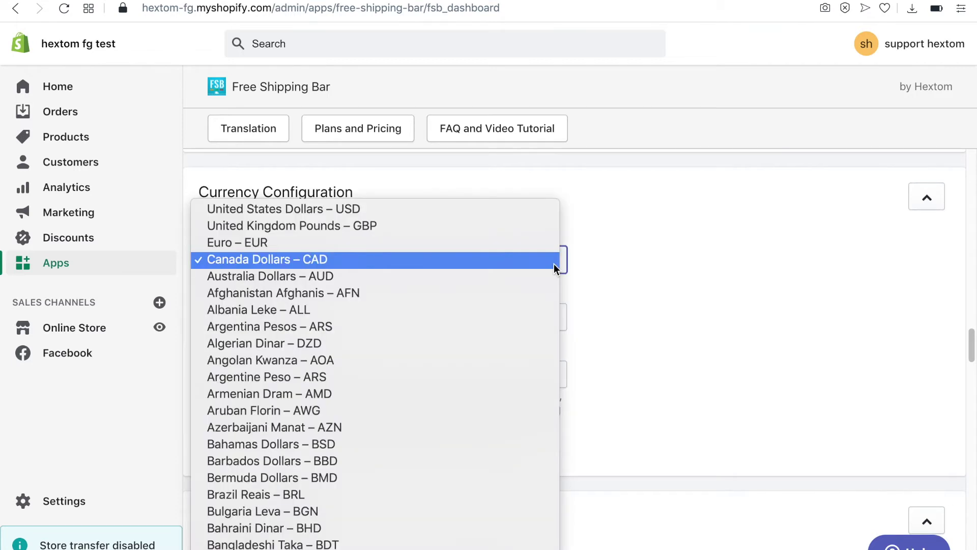
{"action": "left_click", "coordinate": [421, 260]}
{"action": "scroll", "coordinate": [633, 341], "scroll_direction": "down", "scroll_amount": 2}
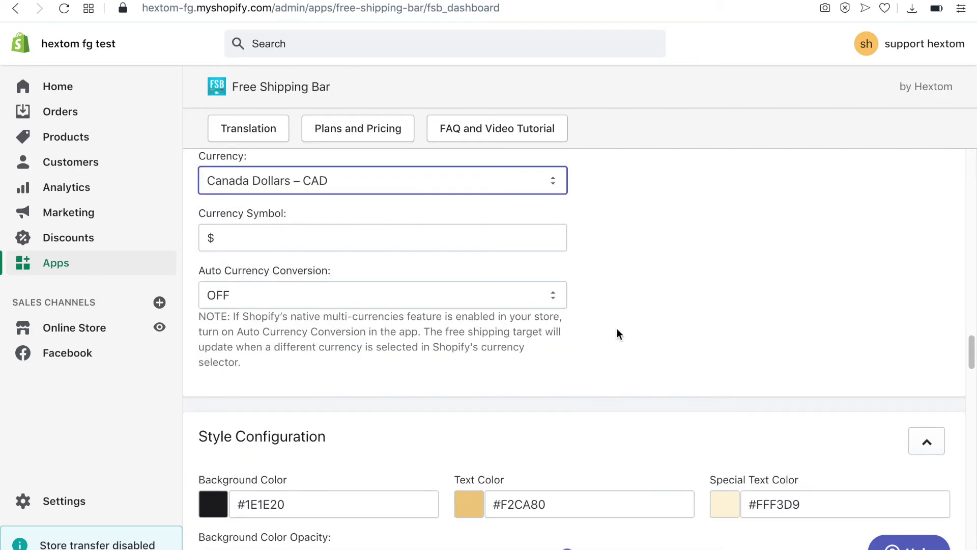
{"action": "left_click", "coordinate": [554, 295]}
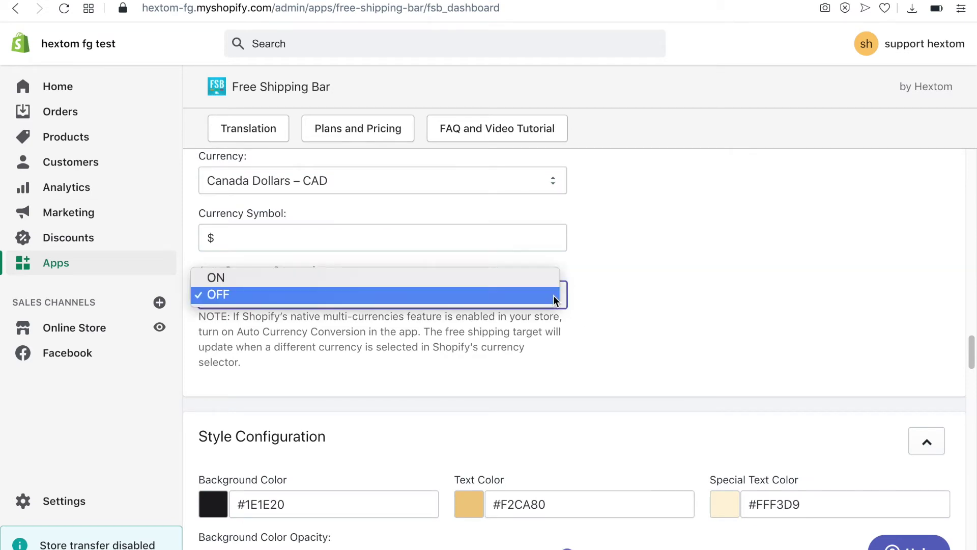
{"action": "left_click", "coordinate": [534, 283]}
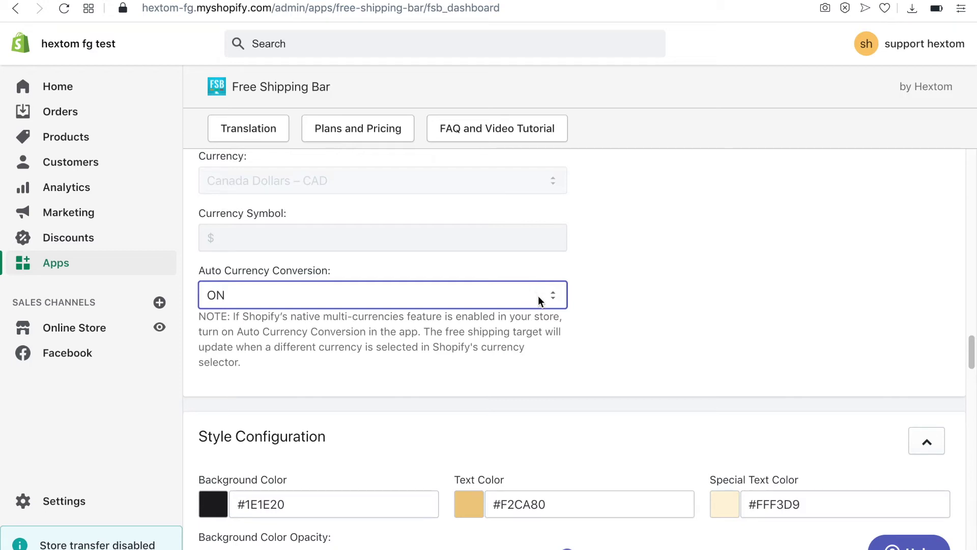
{"action": "left_click", "coordinate": [534, 291]}
{"action": "left_click", "coordinate": [534, 311]}
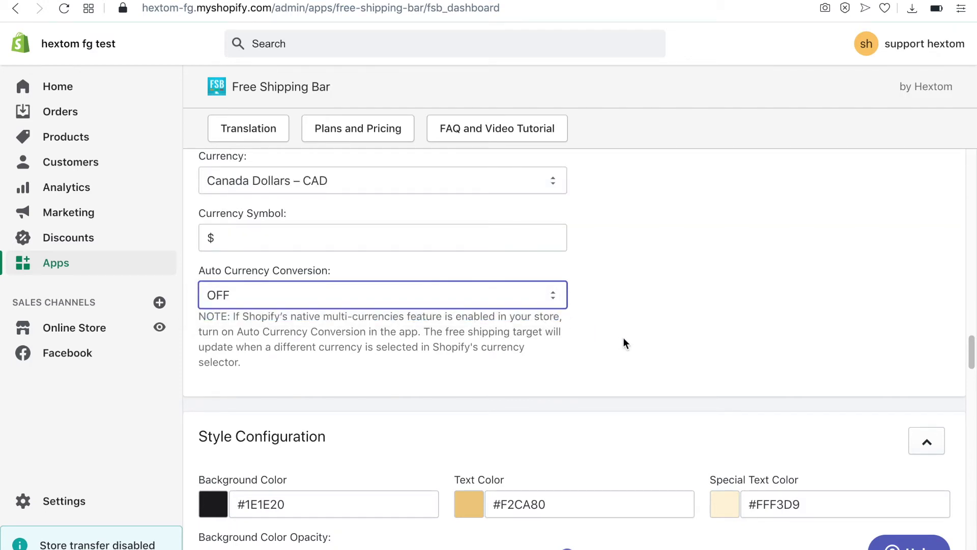
{"action": "scroll", "coordinate": [623, 337], "scroll_direction": "down", "scroll_amount": 2}
{"action": "scroll", "coordinate": [625, 336], "scroll_direction": "down", "scroll_amount": 4}
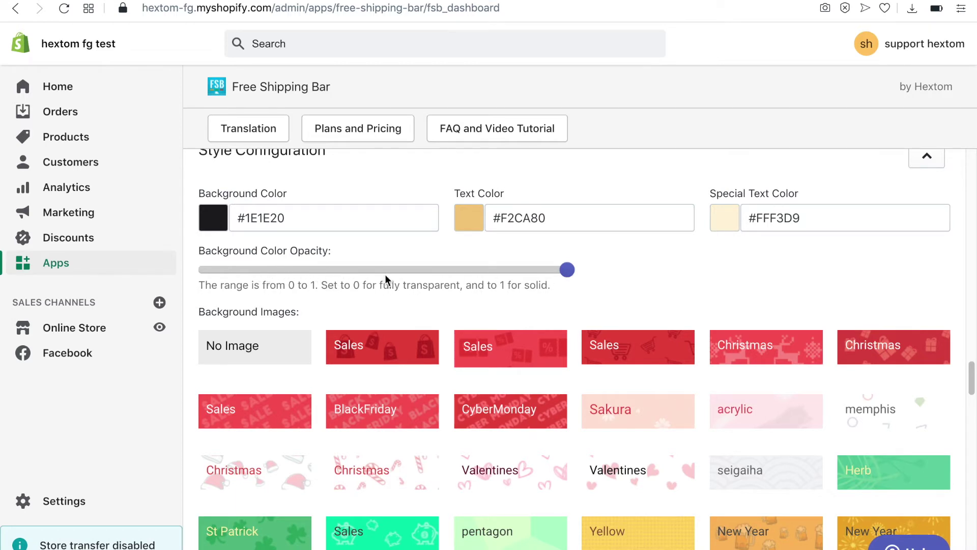
{"action": "scroll", "coordinate": [558, 293], "scroll_direction": "down", "scroll_amount": 3}
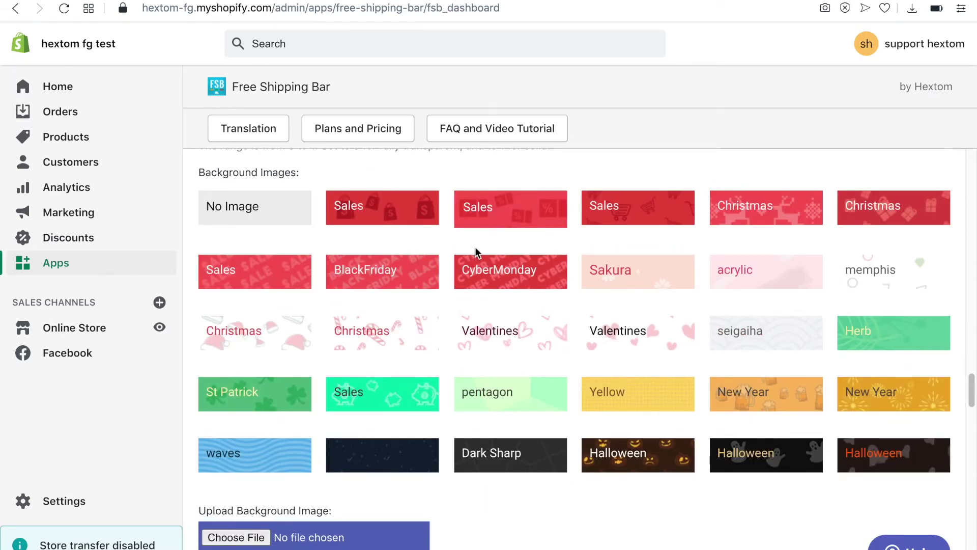
{"action": "mouse_move", "coordinate": [971, 391]}
{"action": "left_mouse_down"}
{"action": "mouse_move", "coordinate": [973, 238]}
{"action": "mouse_move", "coordinate": [971, 385]}
{"action": "left_mouse_up"}
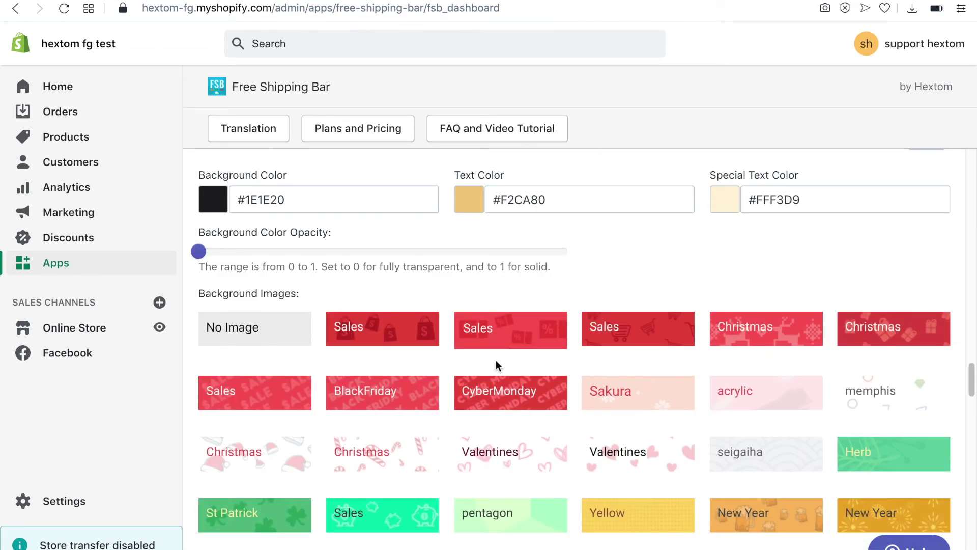
{"action": "scroll", "coordinate": [504, 364], "scroll_direction": "down", "scroll_amount": 5}
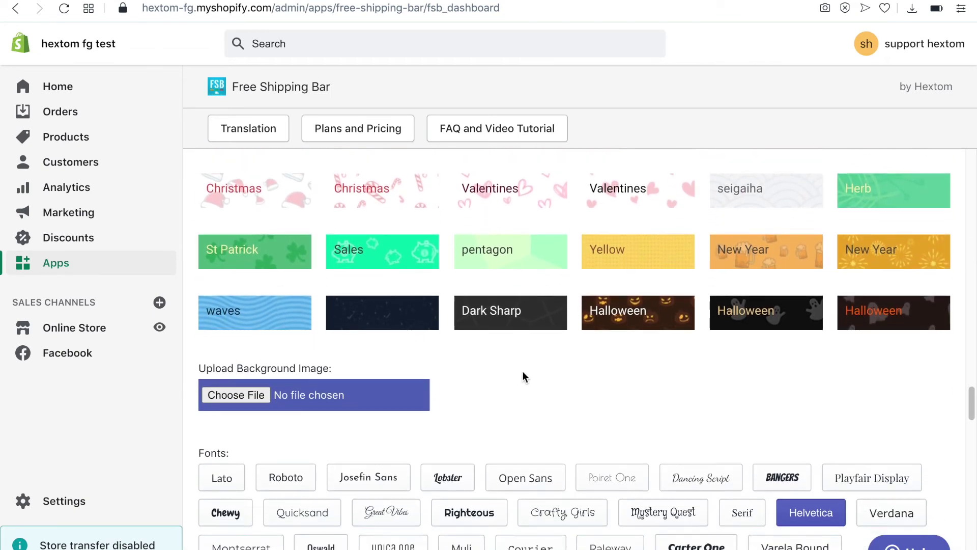
{"action": "scroll", "coordinate": [588, 398], "scroll_direction": "down", "scroll_amount": 5}
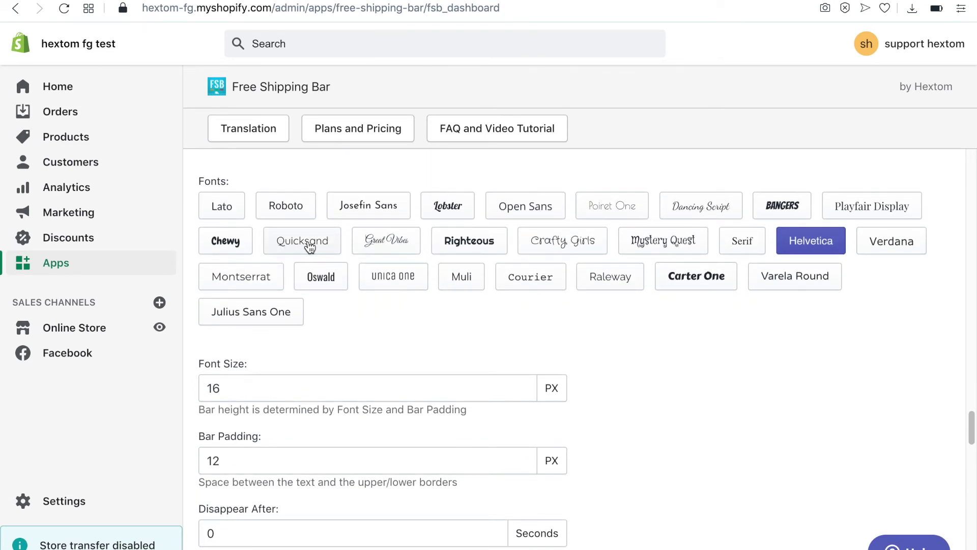
{"action": "scroll", "coordinate": [435, 351], "scroll_direction": "down", "scroll_amount": 2}
{"action": "scroll", "coordinate": [435, 347], "scroll_direction": "down", "scroll_amount": 1}
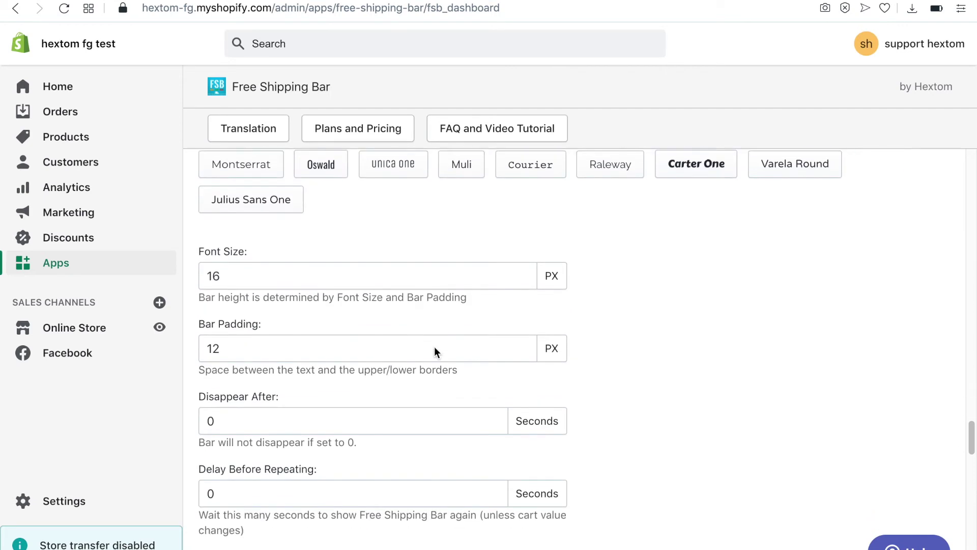
{"action": "scroll", "coordinate": [435, 346], "scroll_direction": "down", "scroll_amount": 1}
{"action": "scroll", "coordinate": [686, 302], "scroll_direction": "down", "scroll_amount": 10}
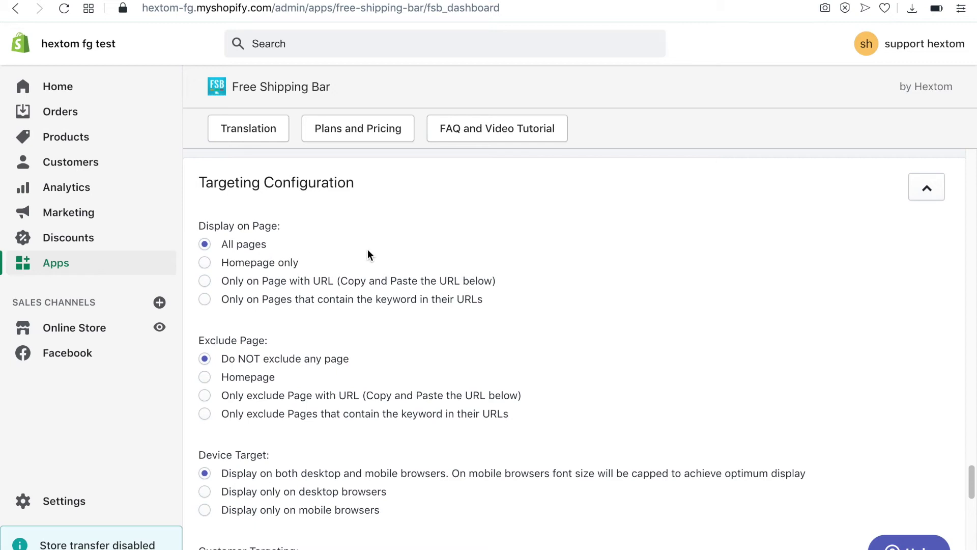
{"action": "left_click", "coordinate": [204, 281]}
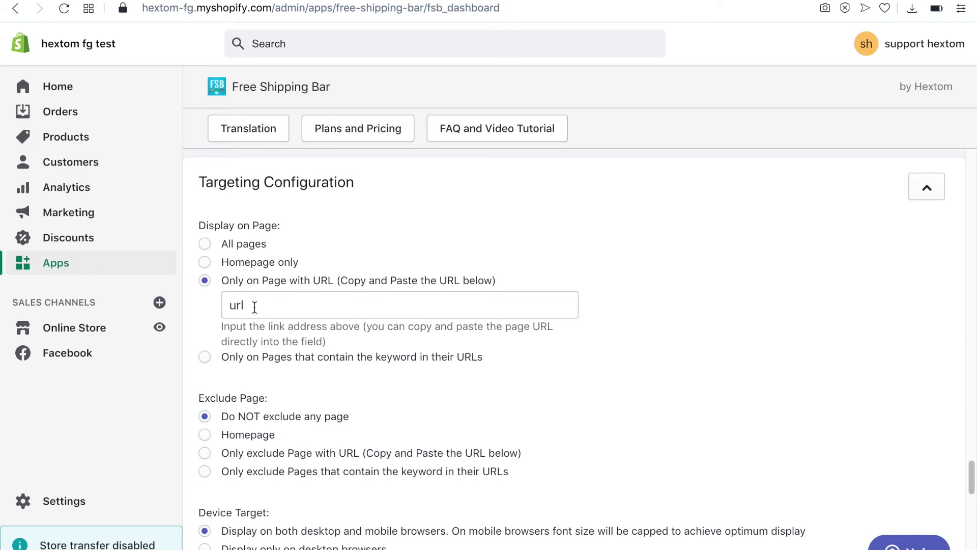
{"action": "left_click", "coordinate": [205, 357]}
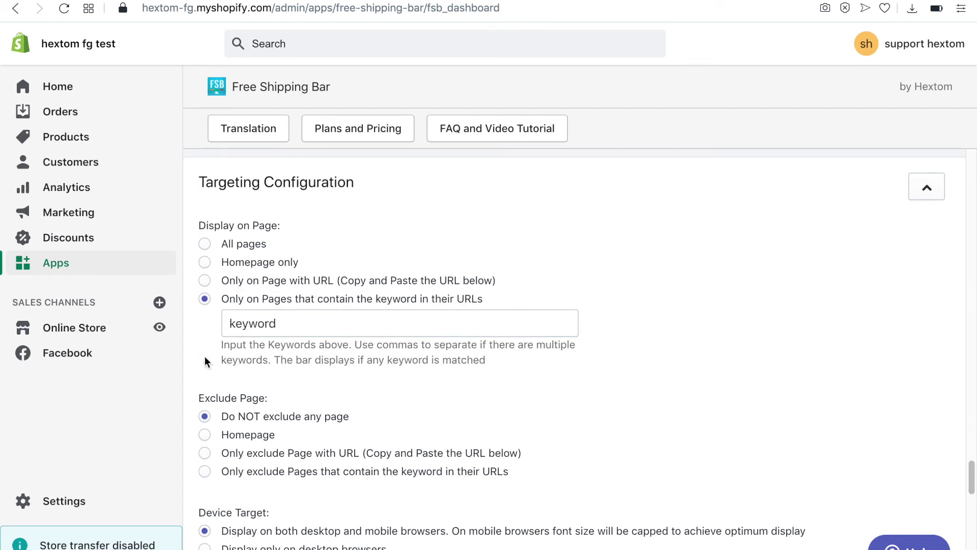
{"action": "left_click", "coordinate": [267, 326]}
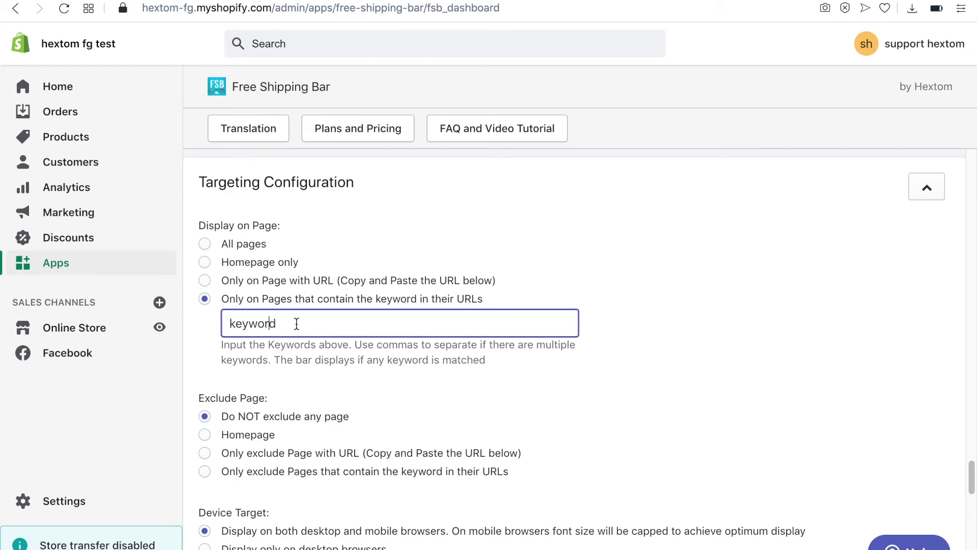
{"action": "left_click", "coordinate": [204, 243]}
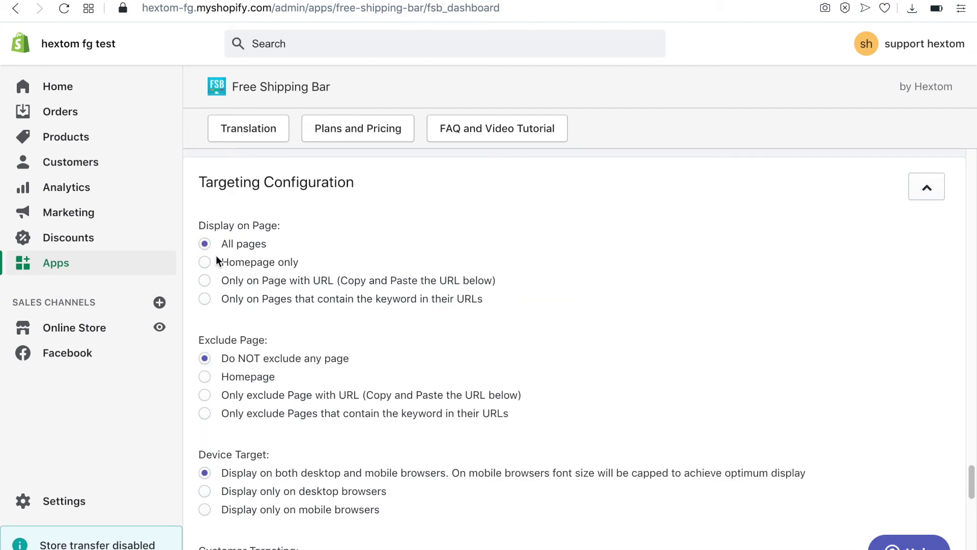
Step: Add Canada to Geo Location Target, then remove it to leave the target list empty
{"action": "scroll", "coordinate": [348, 328], "scroll_direction": "down", "scroll_amount": 1}
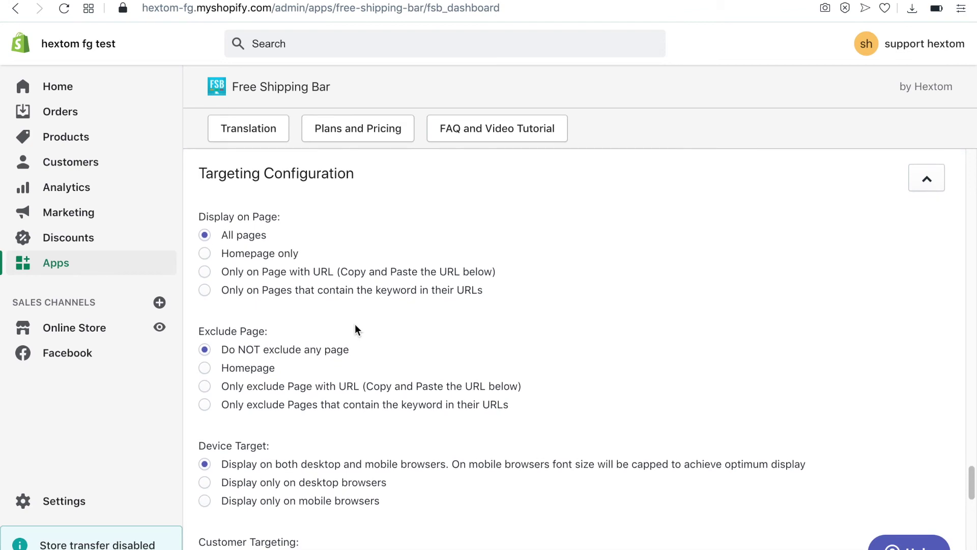
{"action": "scroll", "coordinate": [355, 325], "scroll_direction": "down", "scroll_amount": 5}
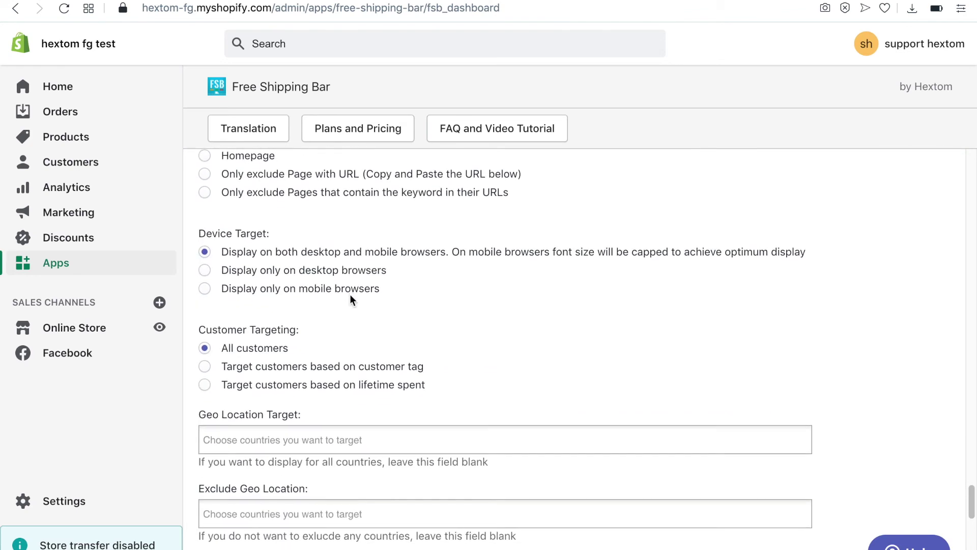
{"action": "scroll", "coordinate": [350, 294], "scroll_direction": "down", "scroll_amount": 1}
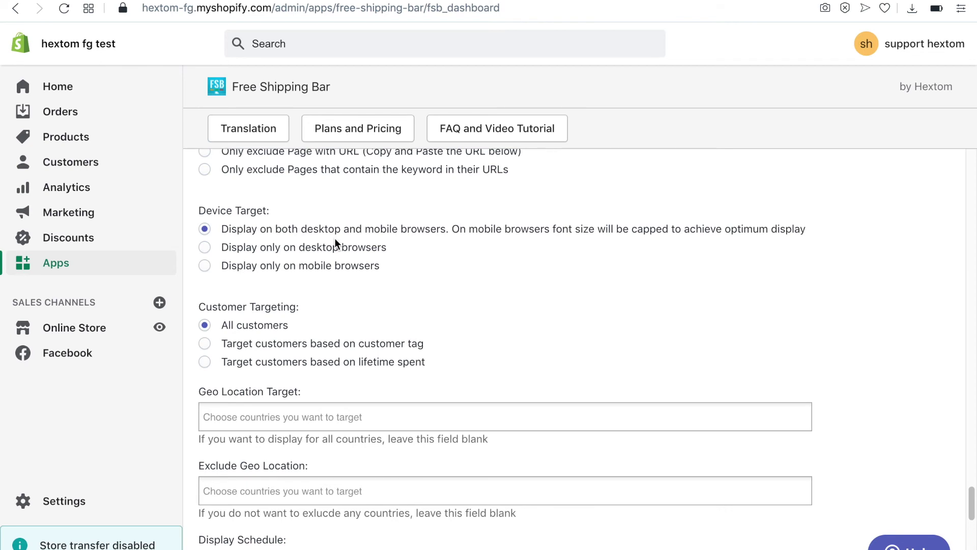
{"action": "scroll", "coordinate": [371, 267], "scroll_direction": "down", "scroll_amount": 3}
{"action": "left_click", "coordinate": [370, 268]}
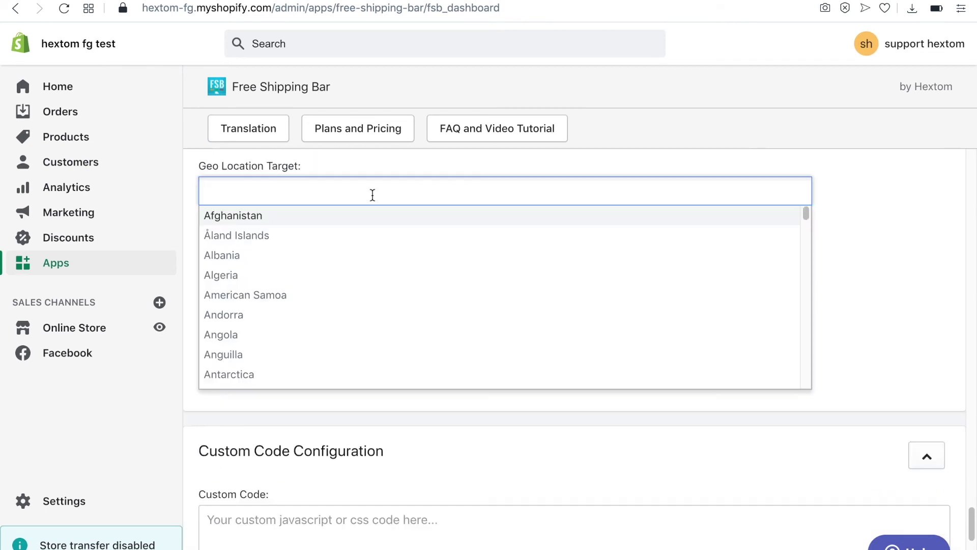
{"action": "type", "text": "Canada"}
{"action": "key", "text": "Return"}
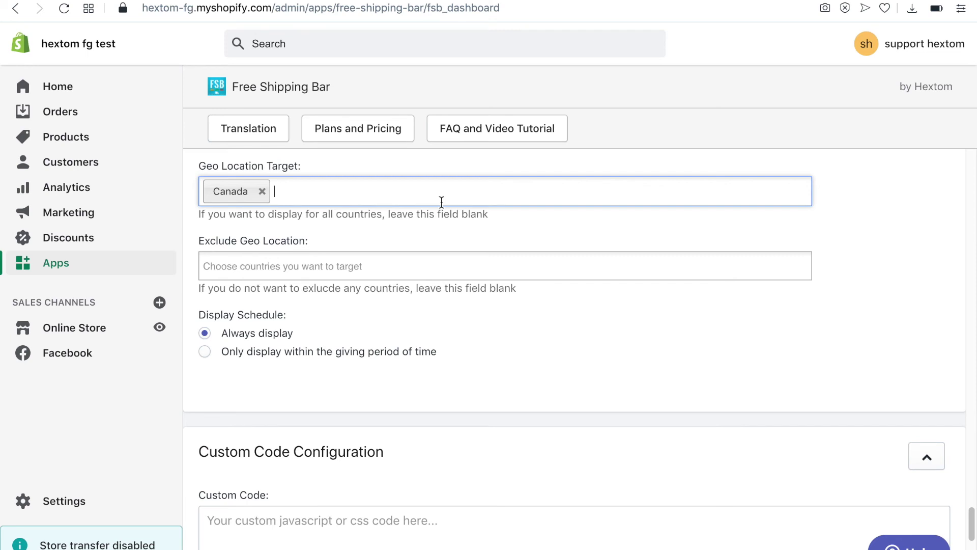
{"action": "key", "text": "BackSpace"}
{"action": "key", "text": "BackSpace"}
{"action": "left_click", "coordinate": [409, 260]}
Step: Add Canada to Exclude Geo Location and begin entering 'United St'
{"action": "type", "text": "Canada"}
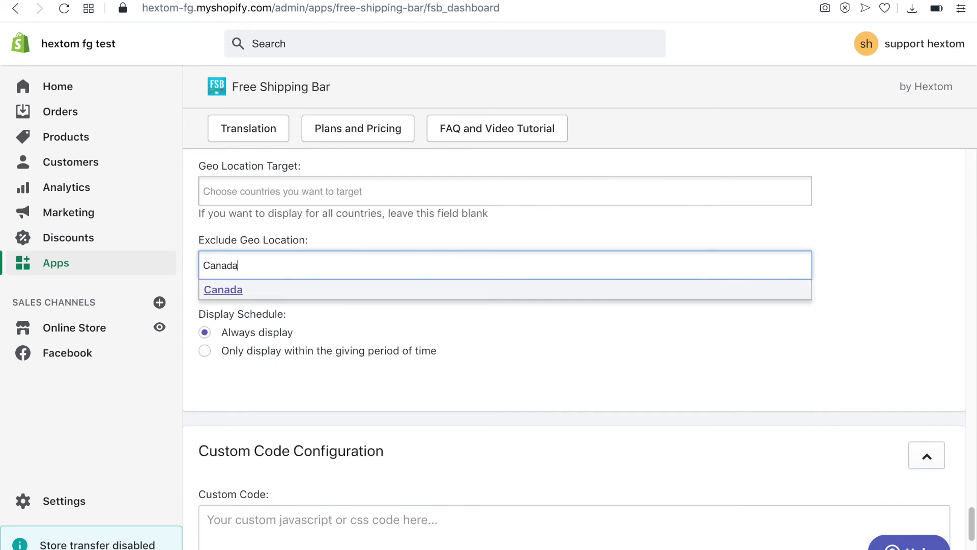
{"action": "key", "text": "Return"}
{"action": "type", "text": "United St"}
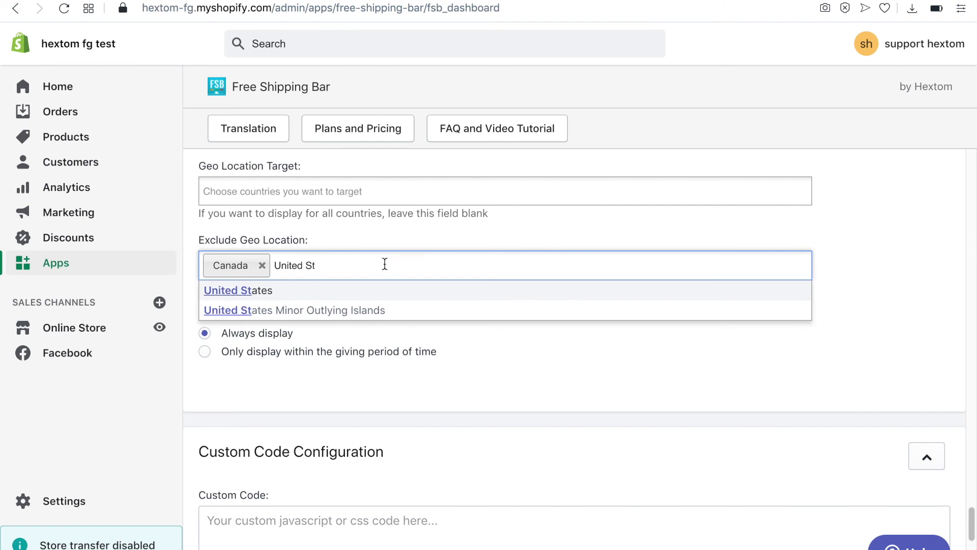
Step: Exclude United States and apply a date-range schedule ending June 30
{"action": "left_click", "coordinate": [280, 292]}
{"action": "left_click", "coordinate": [205, 330]}
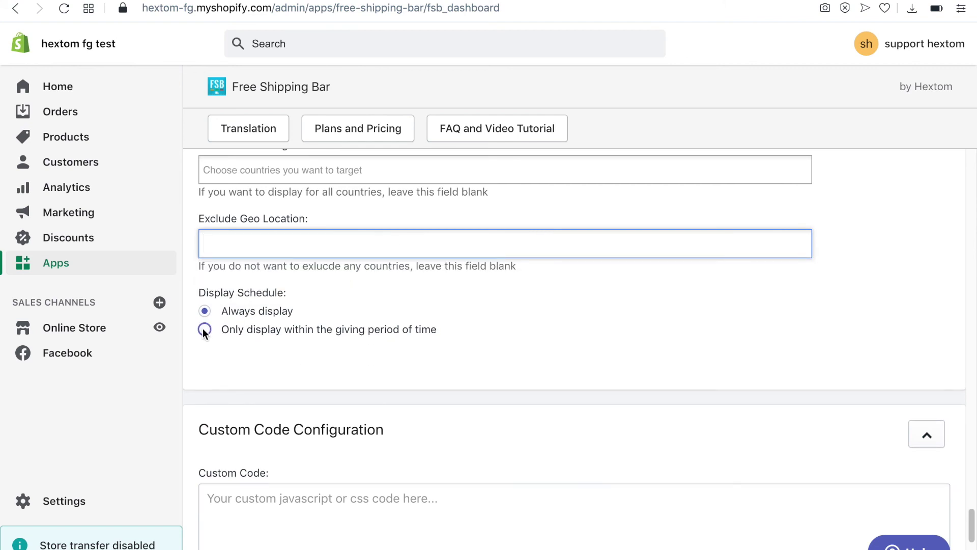
{"action": "left_click", "coordinate": [646, 353]}
{"action": "left_click", "coordinate": [636, 478]}
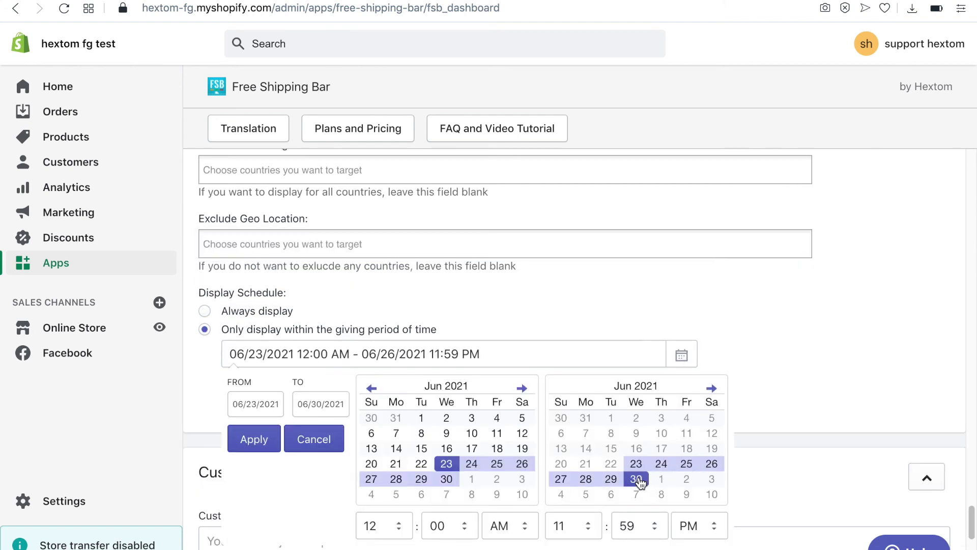
{"action": "left_click", "coordinate": [254, 444]}
Step: Try the Vertical Scroll background example in Custom Code, then save the bar
{"action": "scroll", "coordinate": [476, 376], "scroll_direction": "down", "scroll_amount": 3}
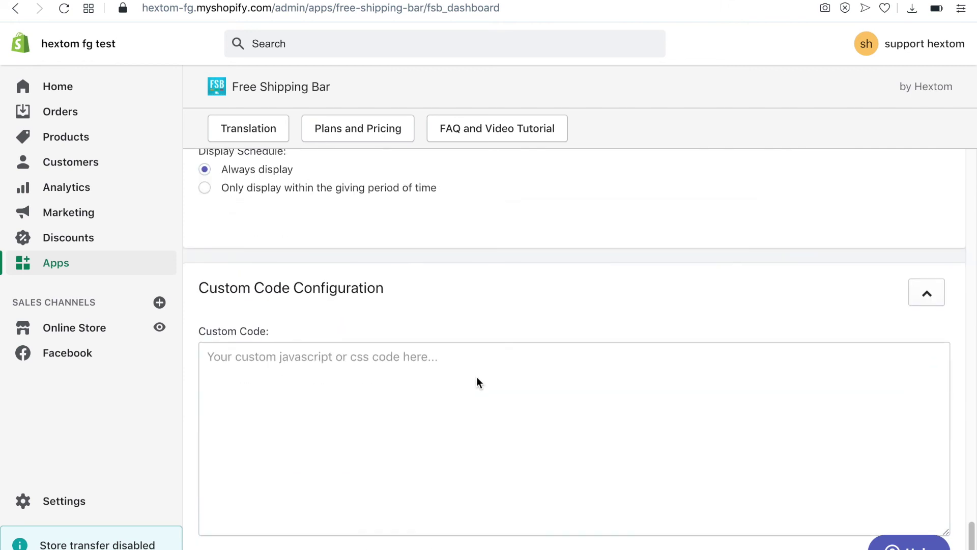
{"action": "scroll", "coordinate": [476, 383], "scroll_direction": "down", "scroll_amount": 1}
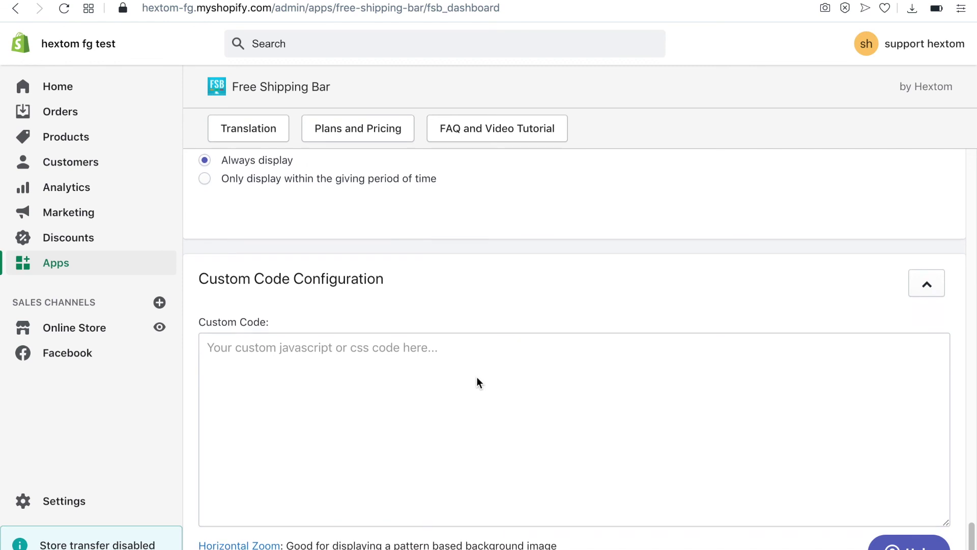
{"action": "scroll", "coordinate": [477, 378], "scroll_direction": "down", "scroll_amount": 1}
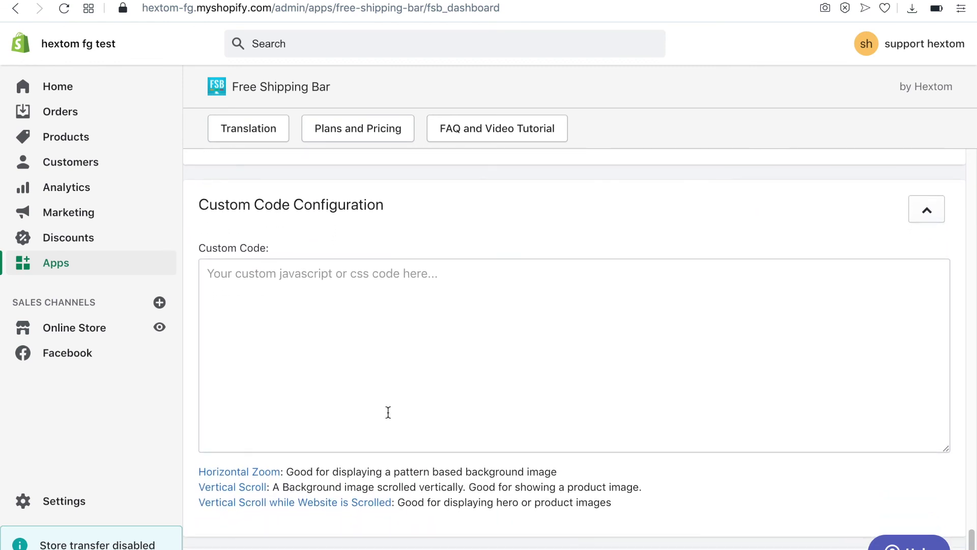
{"action": "left_click", "coordinate": [253, 489]}
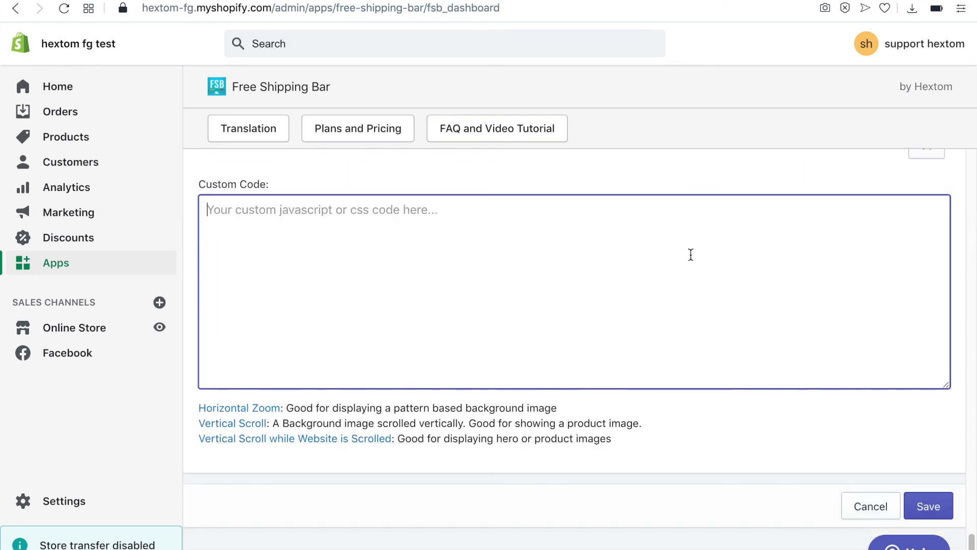
{"action": "left_click", "coordinate": [928, 509]}
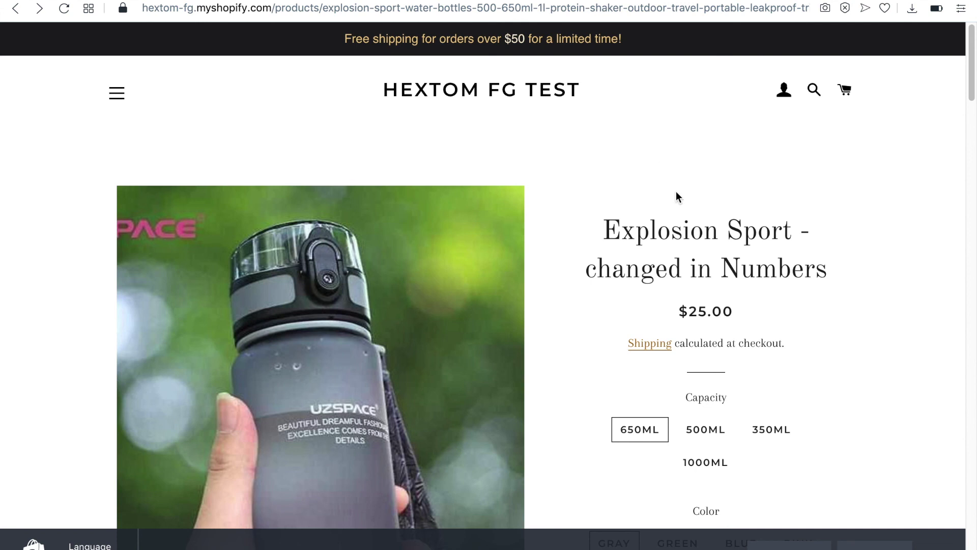
Step: Add the 650ml gray Explosion Sport bottle to the cart and raise its quantity to 2
{"action": "scroll", "coordinate": [662, 313], "scroll_direction": "down", "scroll_amount": 5}
{"action": "left_click", "coordinate": [655, 325]}
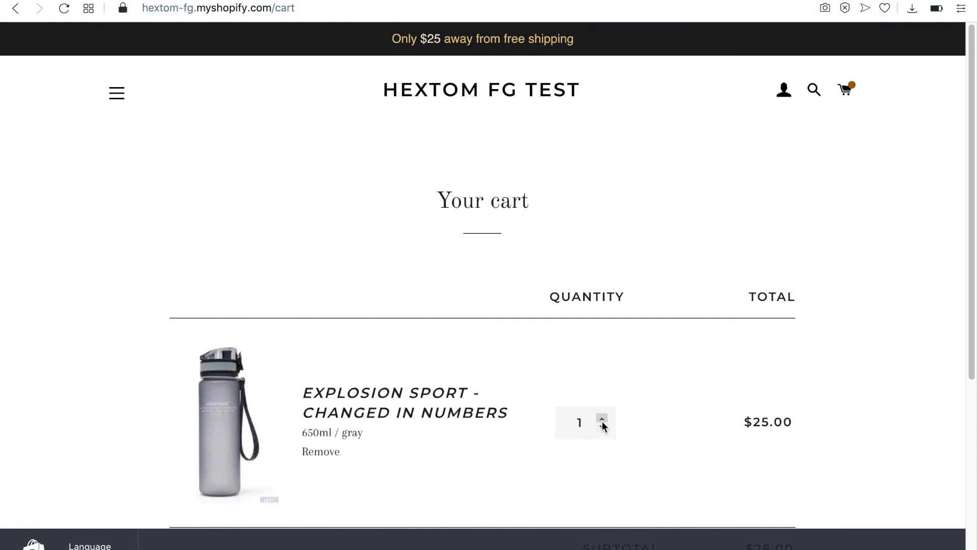
{"action": "left_click", "coordinate": [602, 419]}
{"action": "scroll", "coordinate": [627, 423], "scroll_direction": "down", "scroll_amount": 3}
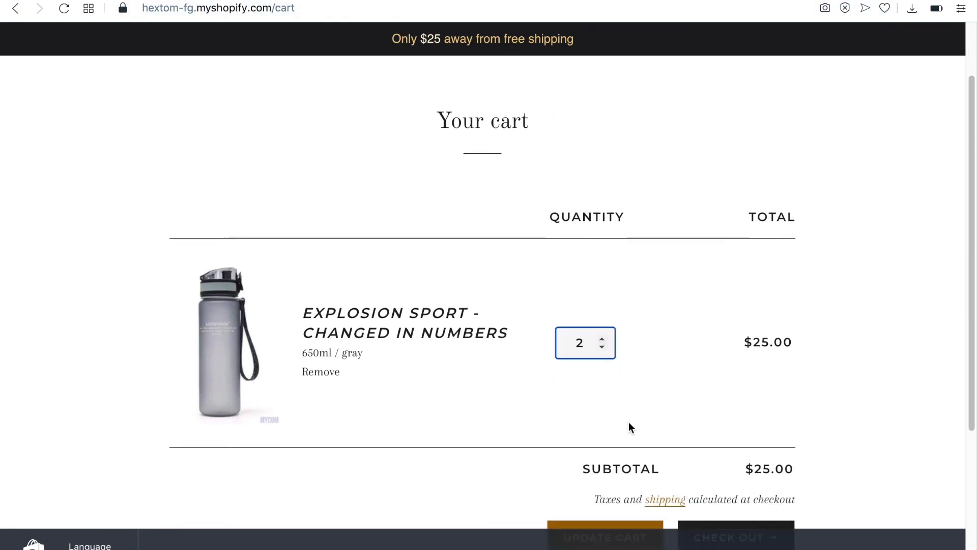